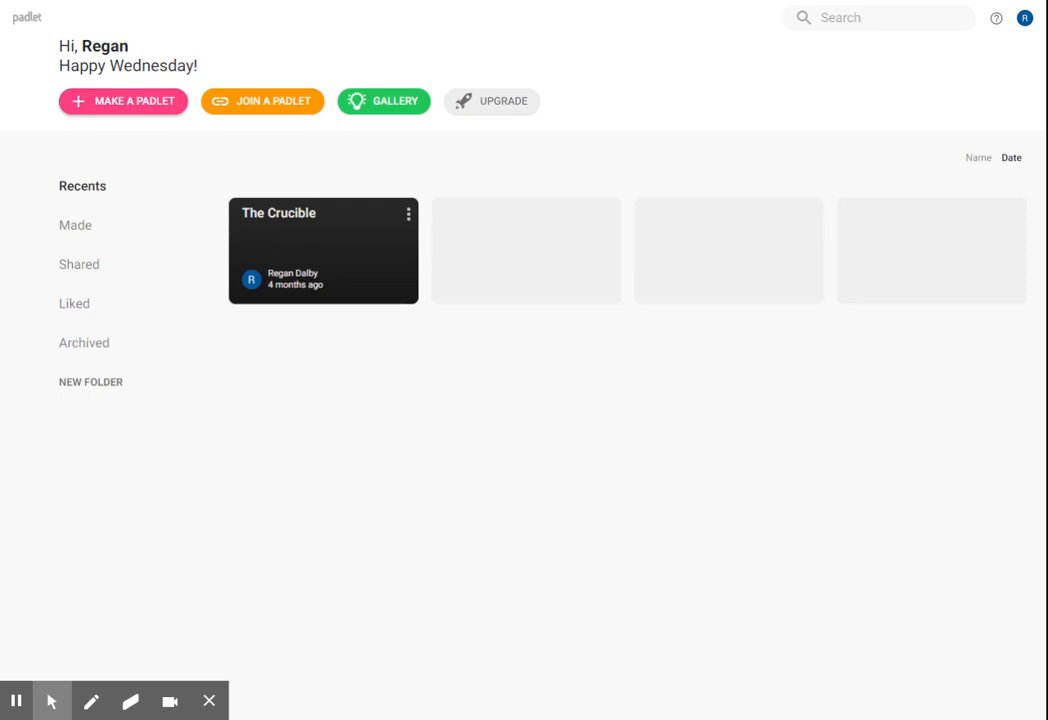
Step: Create a new blank padlet with the Wall layout and title it "Sample"
{"action": "left_click", "coordinate": [137, 104]}
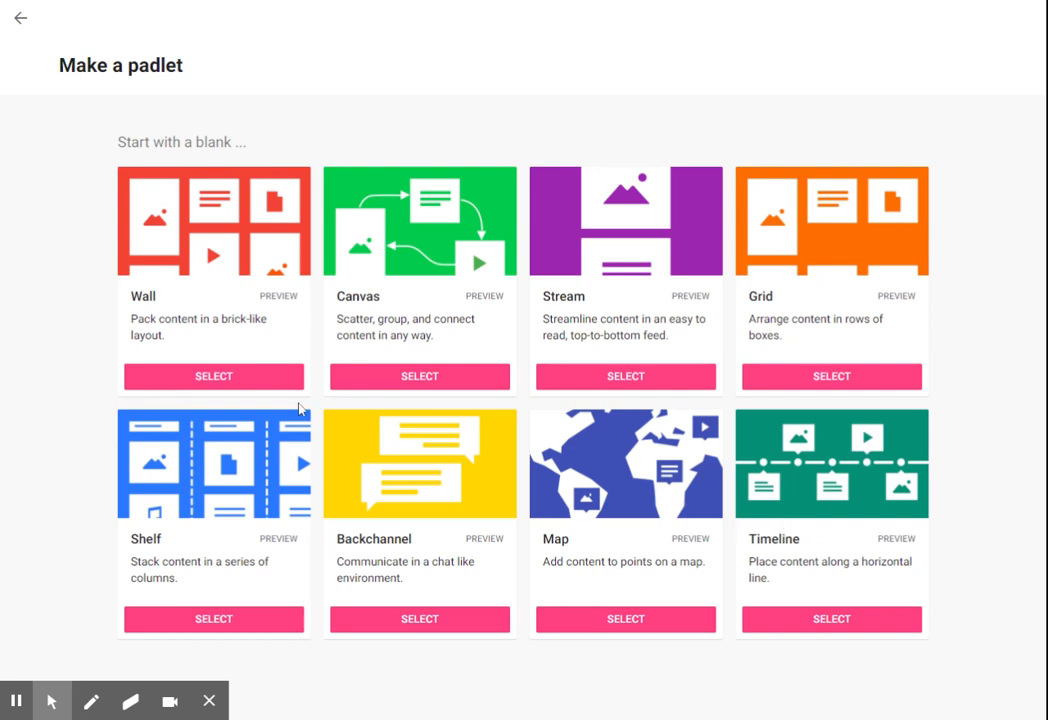
{"action": "left_click", "coordinate": [231, 382]}
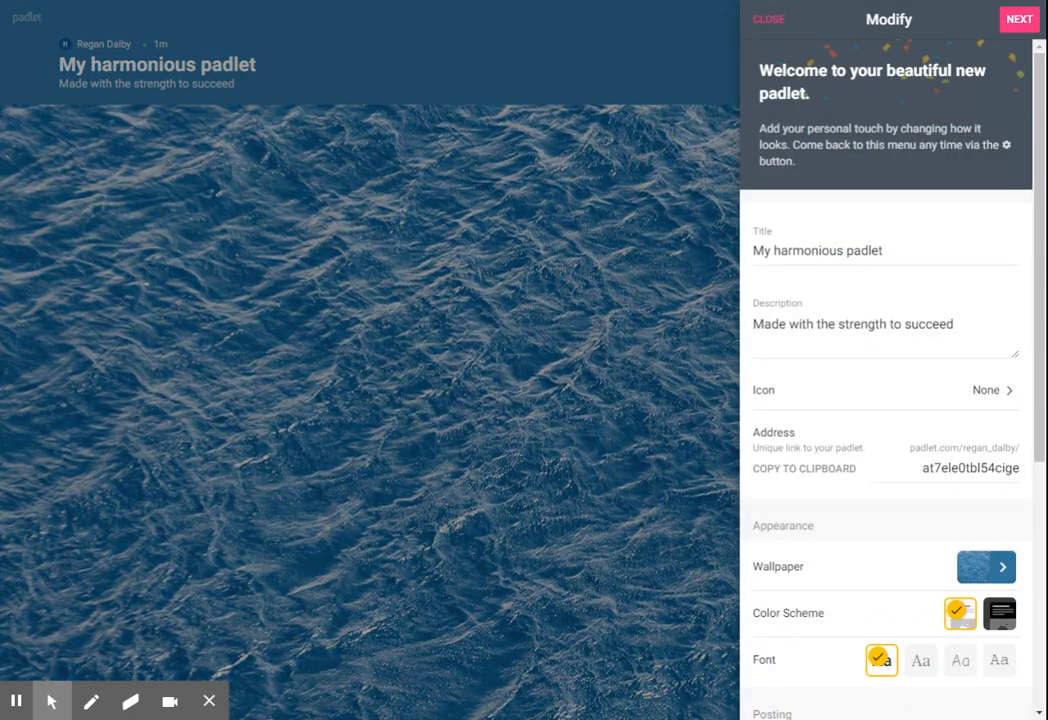
{"action": "left_click", "coordinate": [915, 254]}
{"action": "left_click_drag", "start_coordinate": [884, 251], "coordinate": [762, 251]}
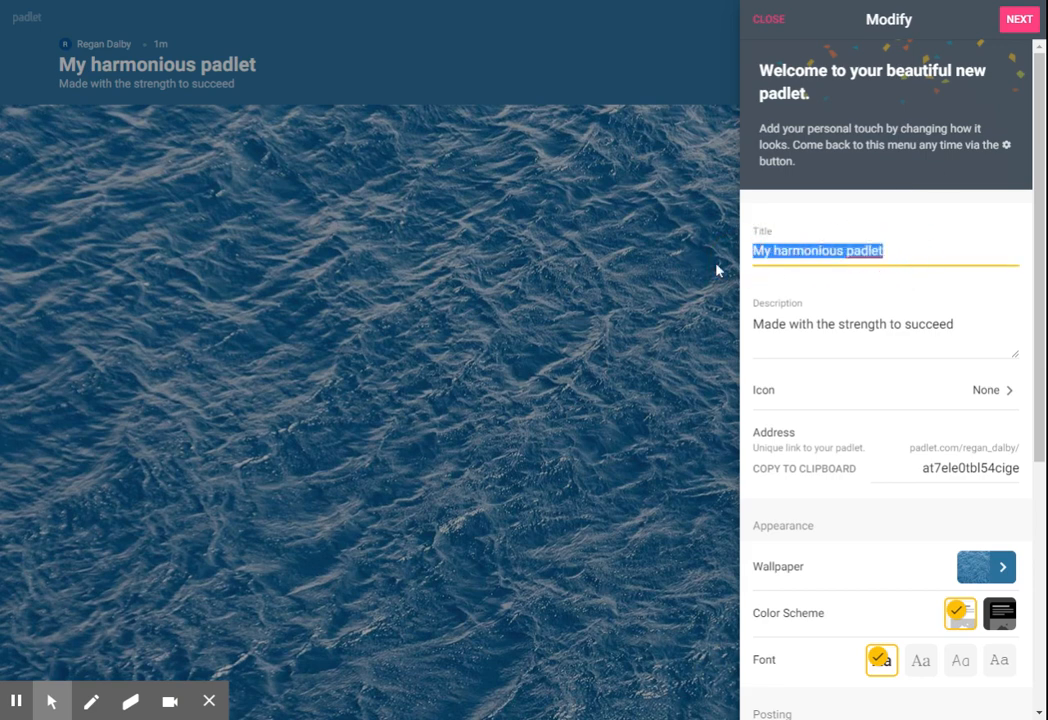
{"action": "type", "text": "Sample"}
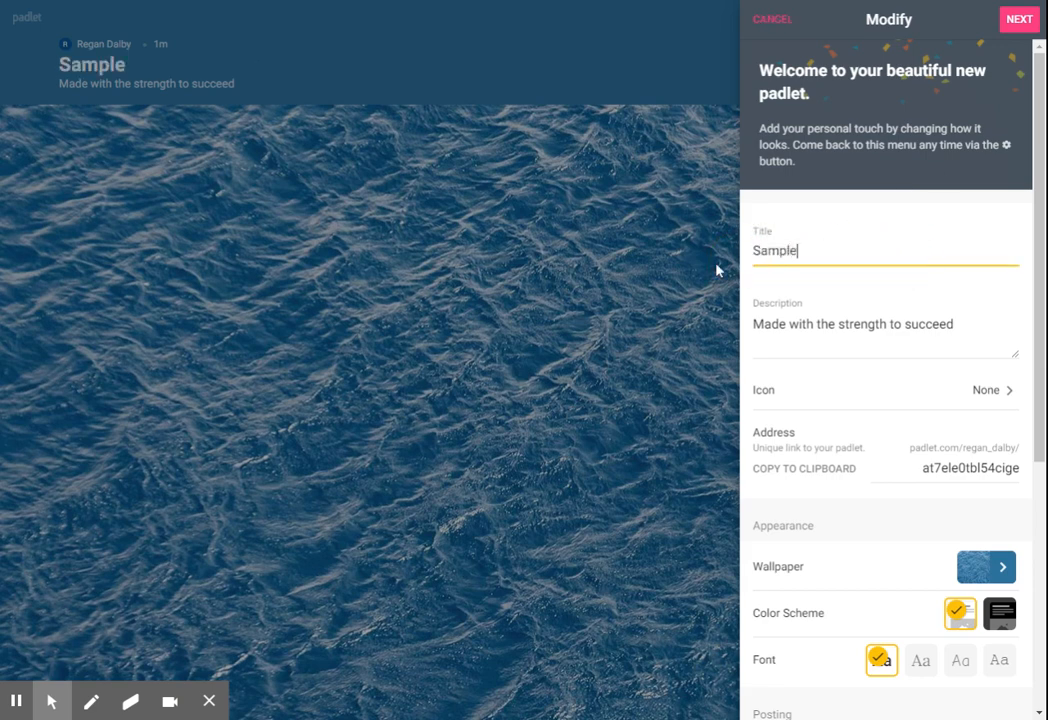
Step: Keep the default description and set the padlet's icon to the smiling face with hearts emoji
{"action": "left_click", "coordinate": [806, 324]}
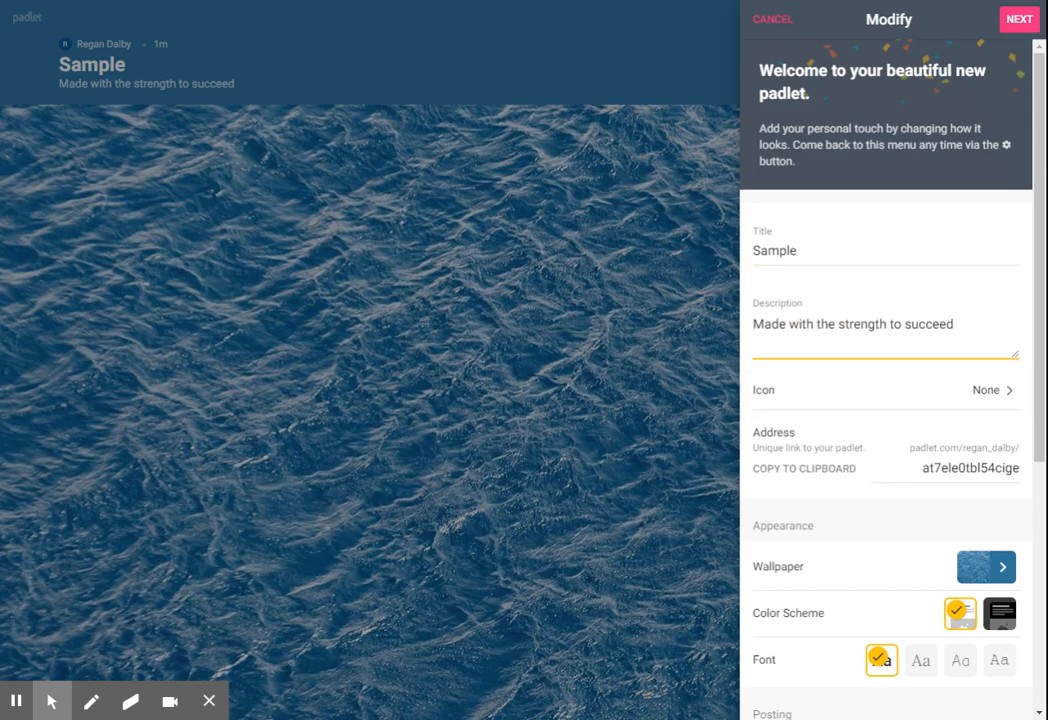
{"action": "left_click", "coordinate": [829, 397]}
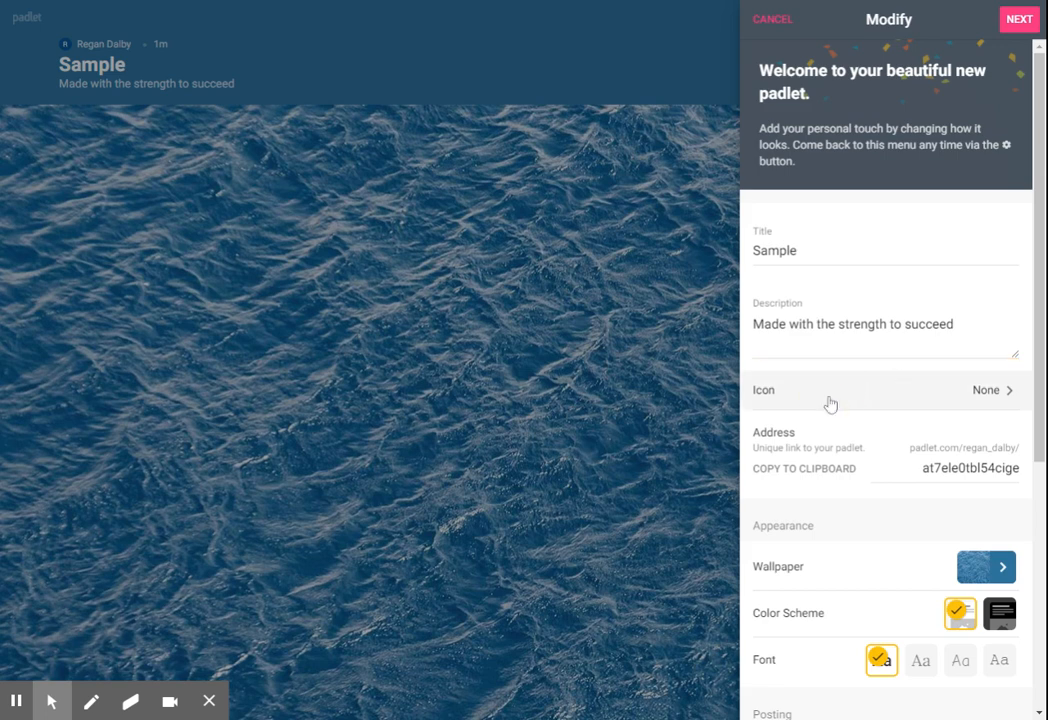
{"action": "left_click", "coordinate": [983, 401]}
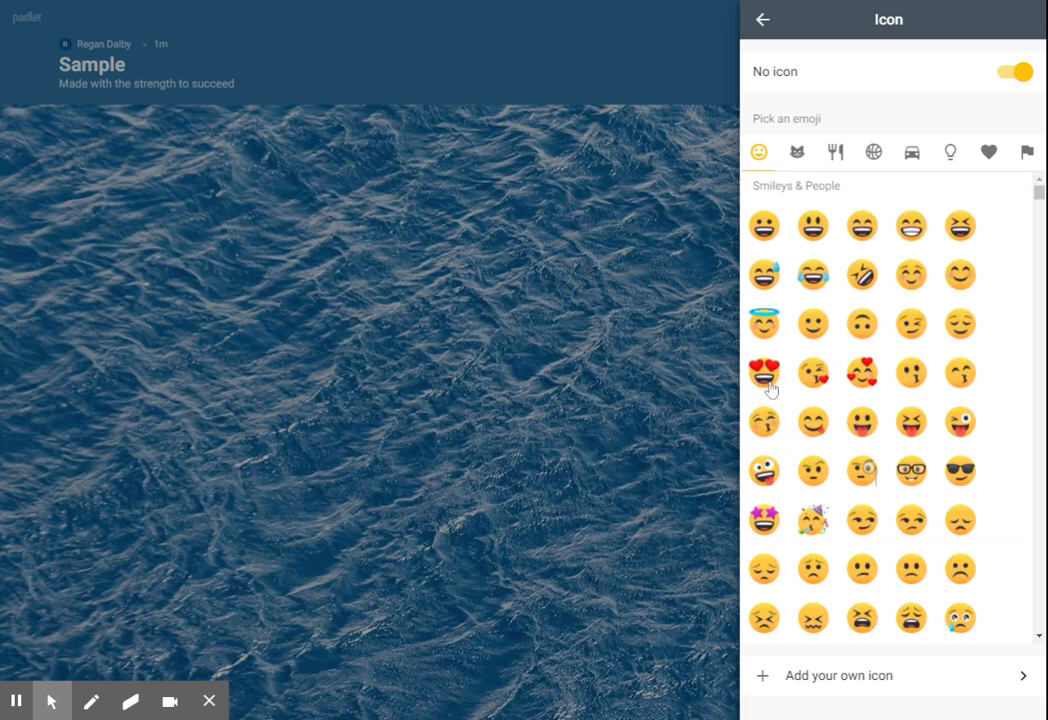
{"action": "left_click", "coordinate": [864, 391]}
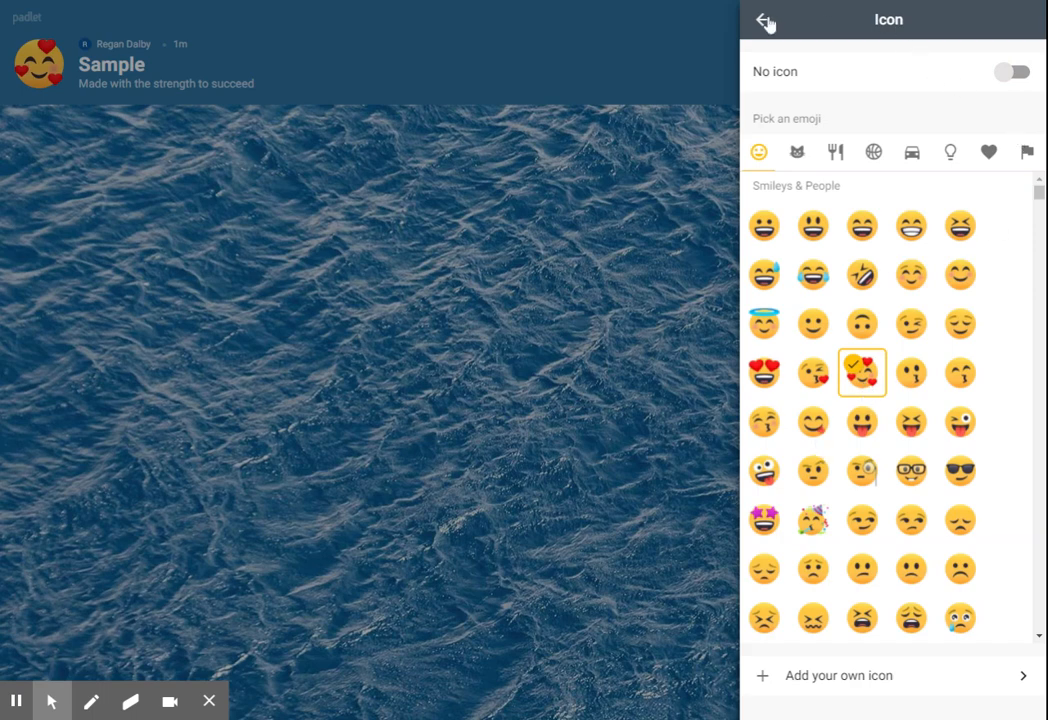
{"action": "left_click", "coordinate": [764, 21]}
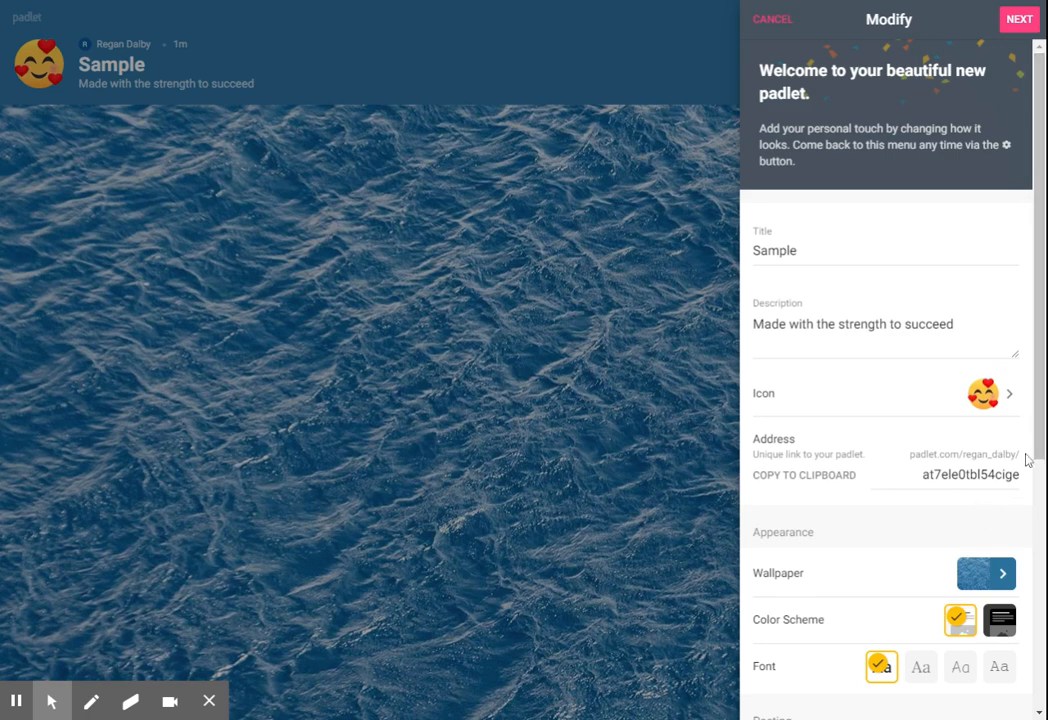
Step: Look at the wallpaper categories and try the dark color scheme before restoring the light one
{"action": "left_click_drag", "start_coordinate": [1042, 449], "coordinate": [1043, 554]}
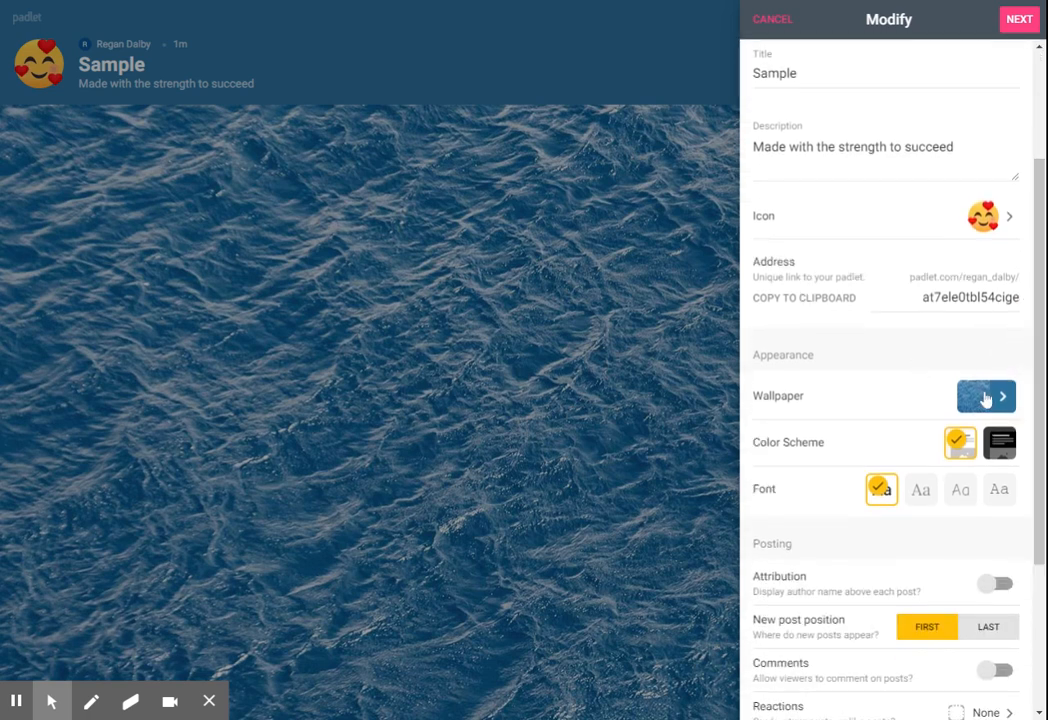
{"action": "left_click", "coordinate": [985, 398]}
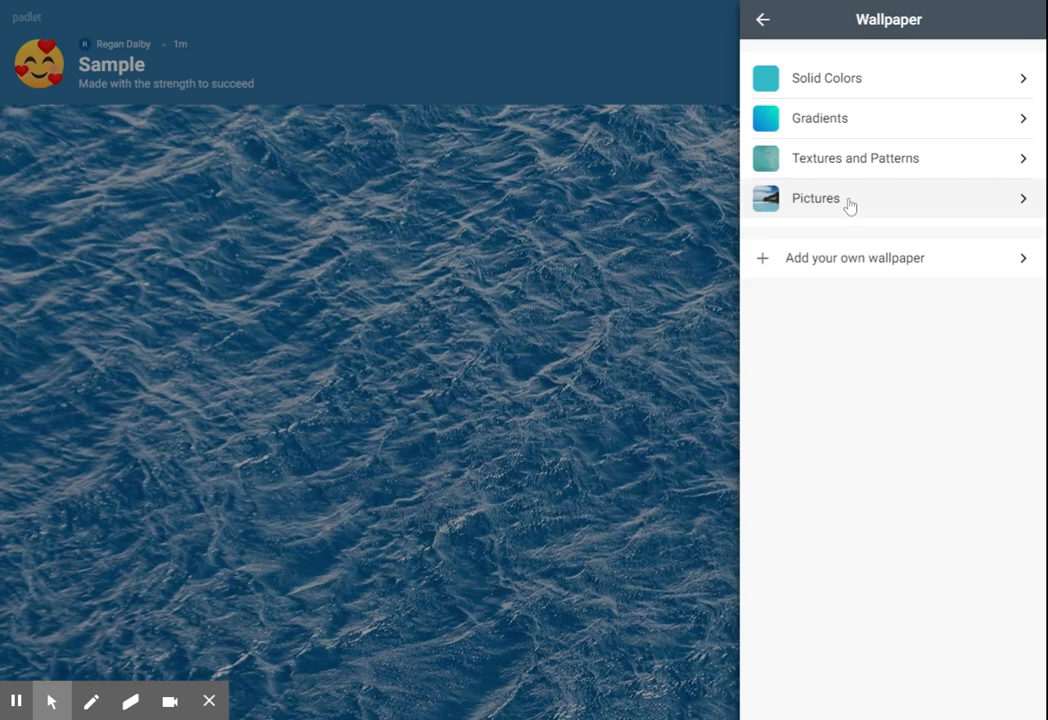
{"action": "left_click", "coordinate": [765, 25]}
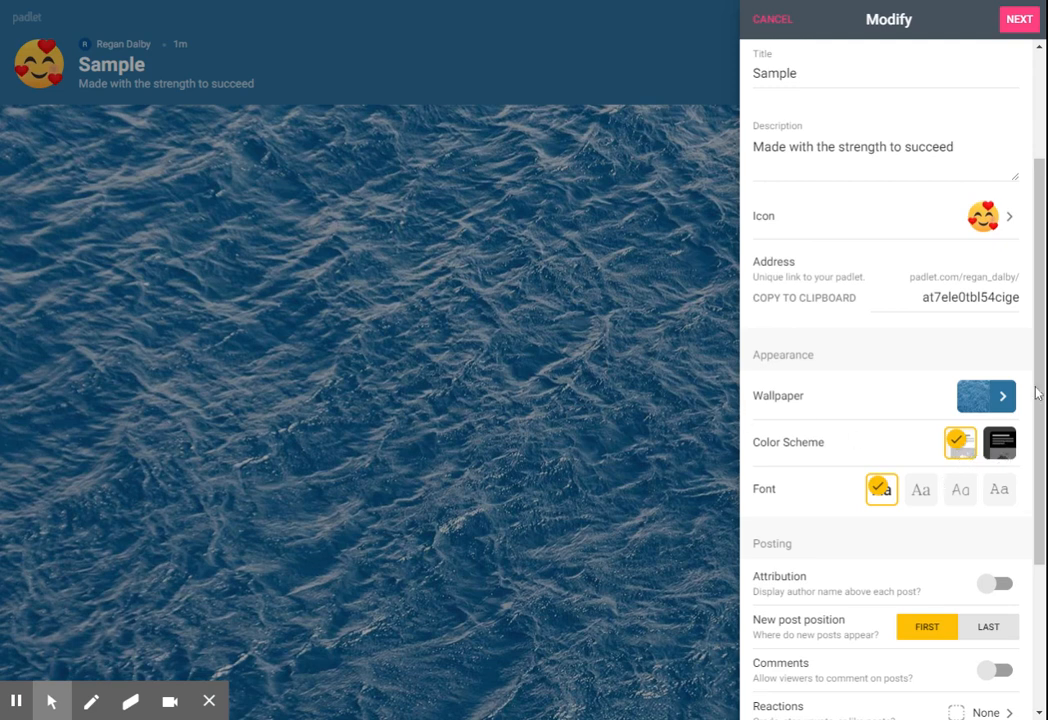
{"action": "left_click", "coordinate": [1003, 451]}
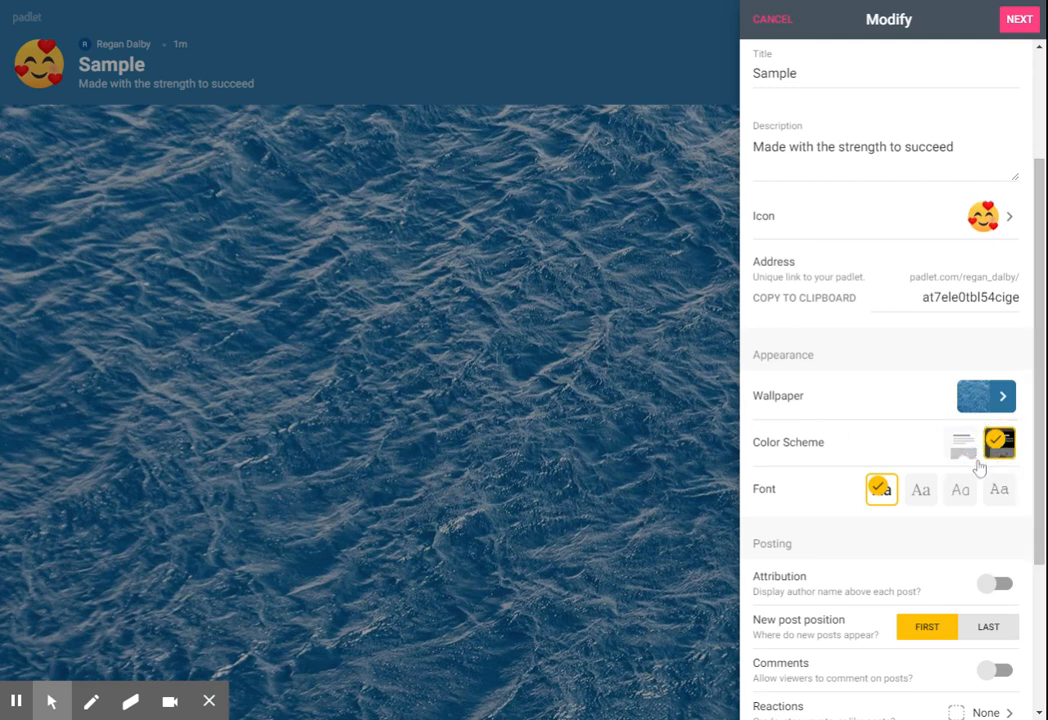
{"action": "left_click", "coordinate": [973, 449]}
Step: Review the reaction types available for posts in the padlet's settings
{"action": "left_click_drag", "start_coordinate": [1040, 398], "coordinate": [1040, 552]}
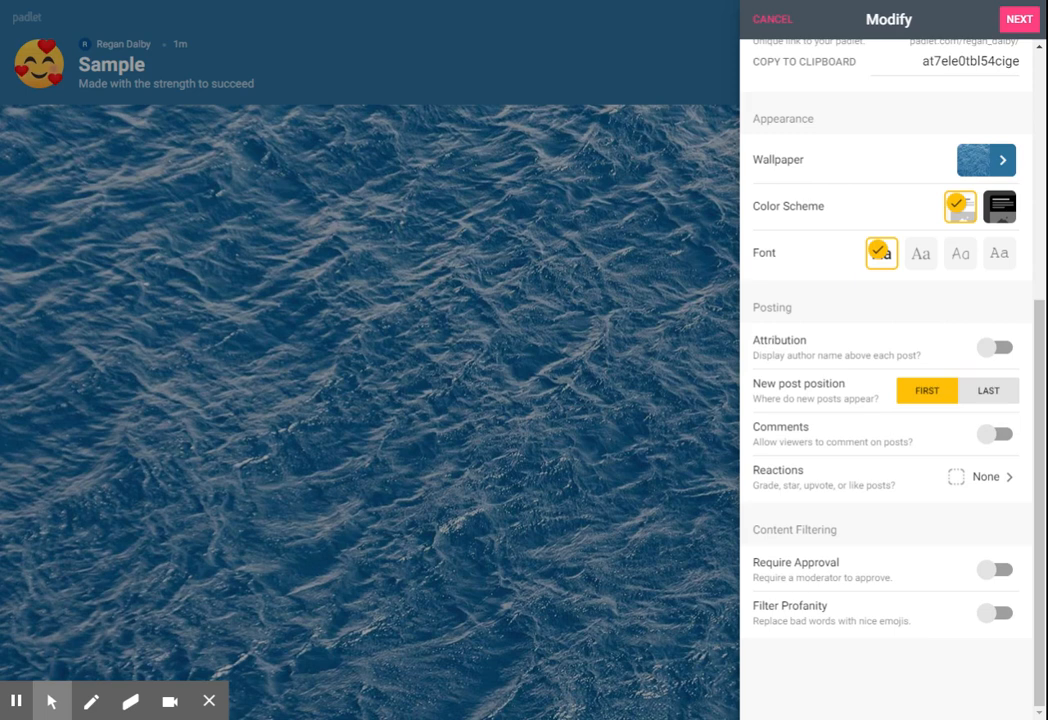
{"action": "left_click", "coordinate": [988, 486]}
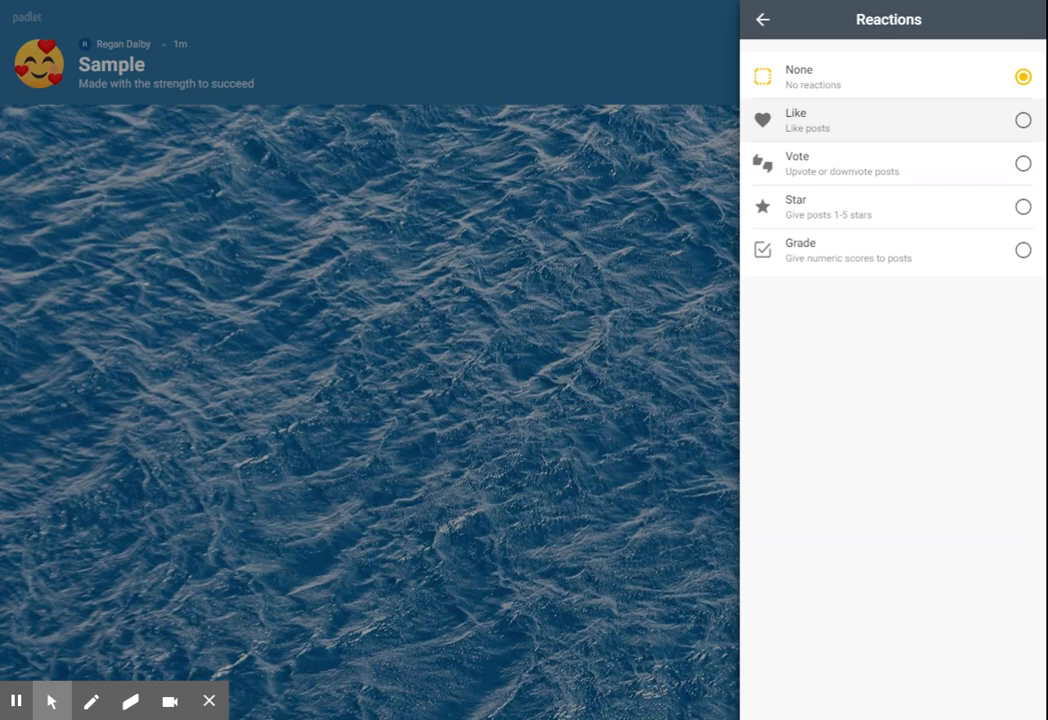
{"action": "left_click", "coordinate": [763, 20]}
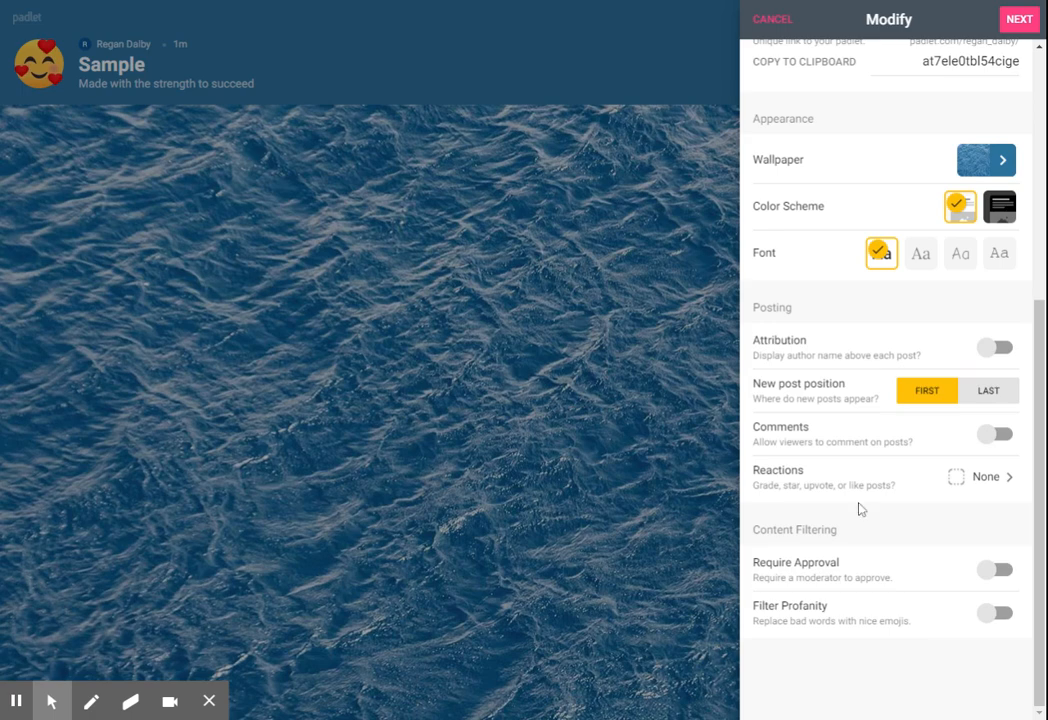
Step: Review the remaining padlet settings and complete the setup to start posting
{"action": "scroll", "coordinate": [858, 507], "scroll_direction": "up", "scroll_amount": 5}
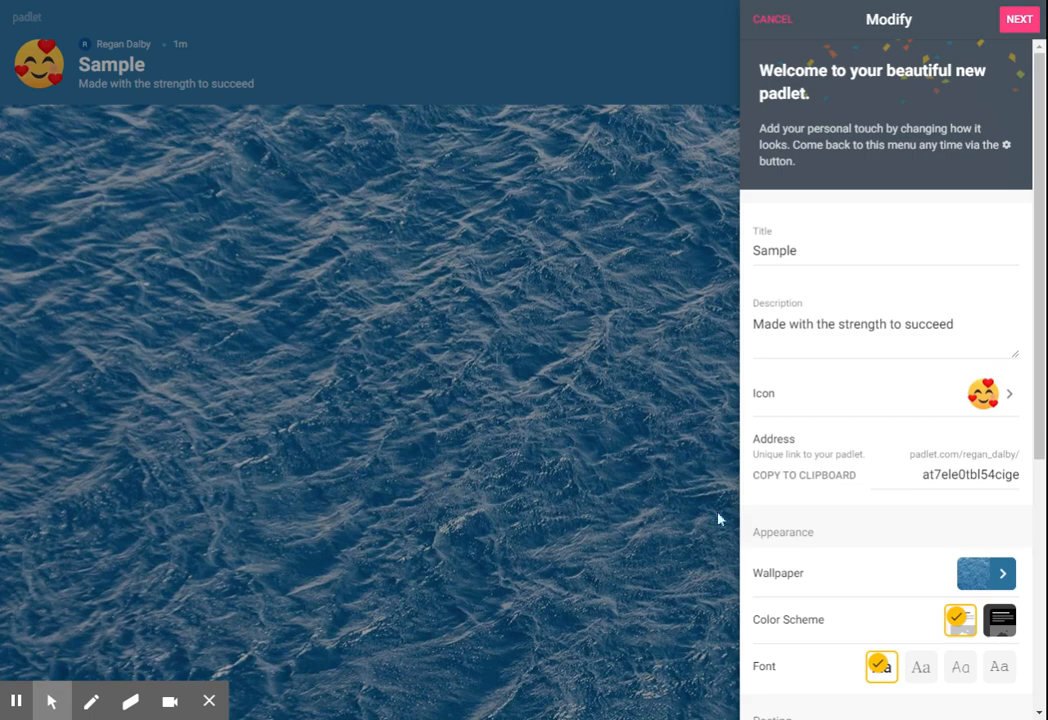
{"action": "scroll", "coordinate": [928, 257], "scroll_direction": "down", "scroll_amount": 5}
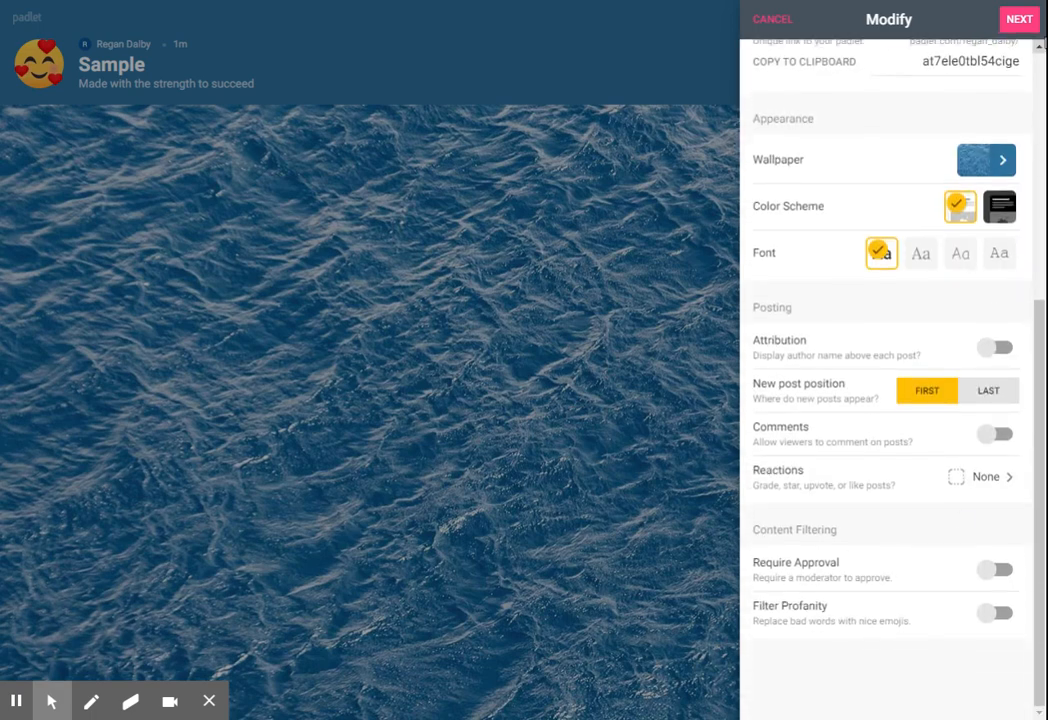
{"action": "left_click", "coordinate": [1019, 20]}
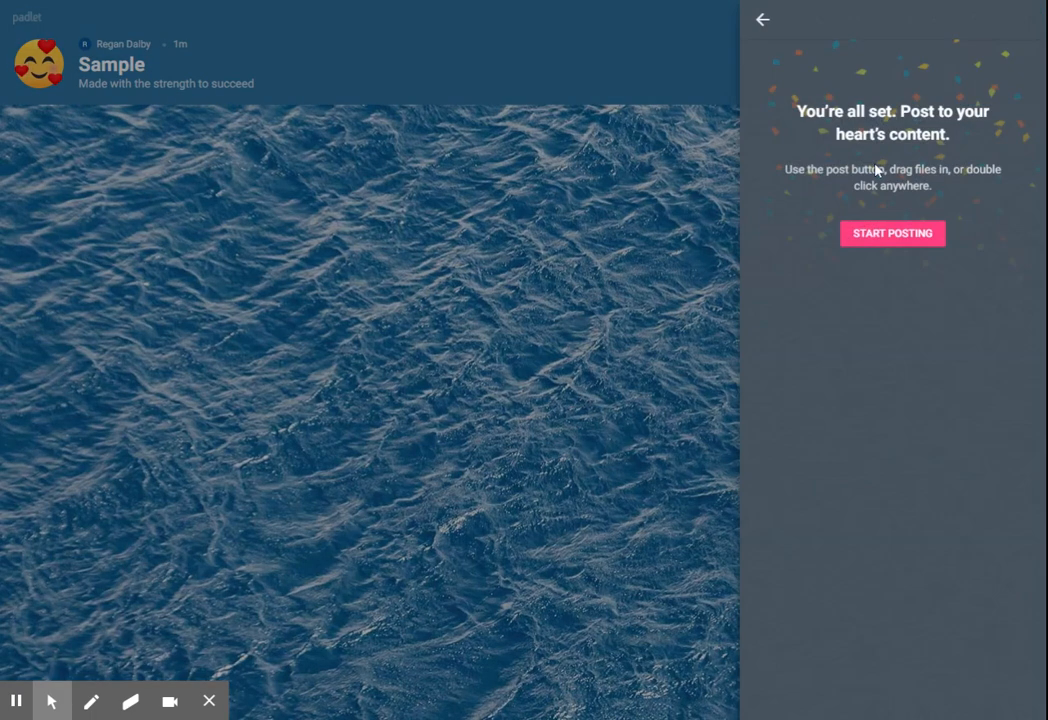
{"action": "left_click", "coordinate": [892, 233]}
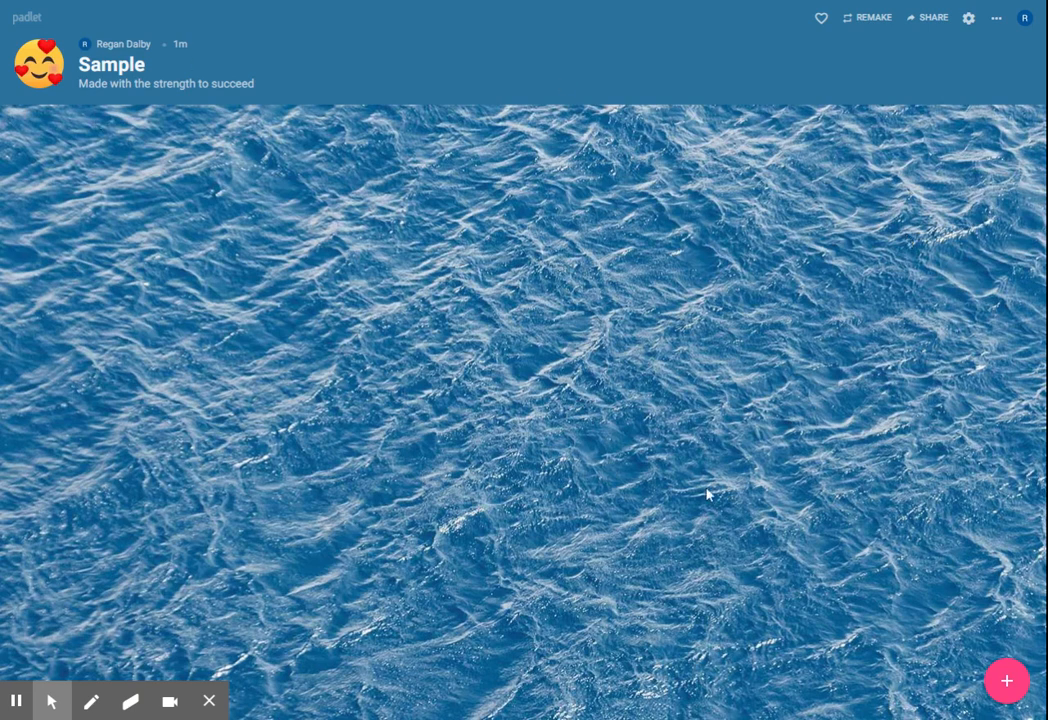
Step: Review the padlet's privacy, sharing and export options, leaving them as they are
{"action": "left_click", "coordinate": [926, 22]}
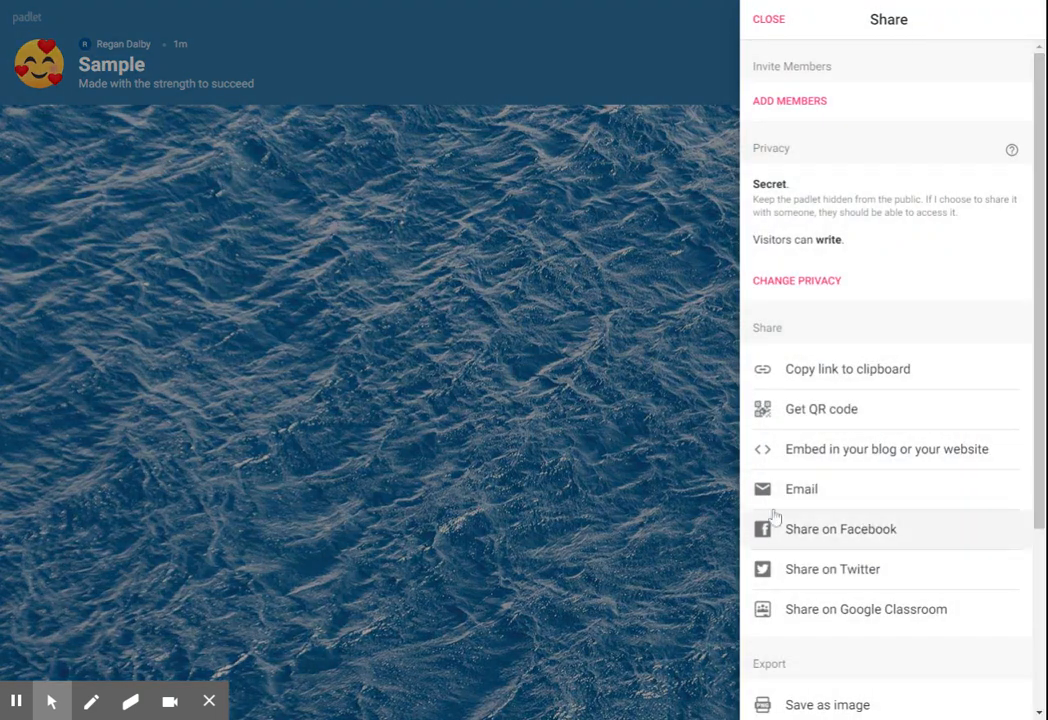
{"action": "scroll", "coordinate": [931, 512], "scroll_direction": "down", "scroll_amount": 3}
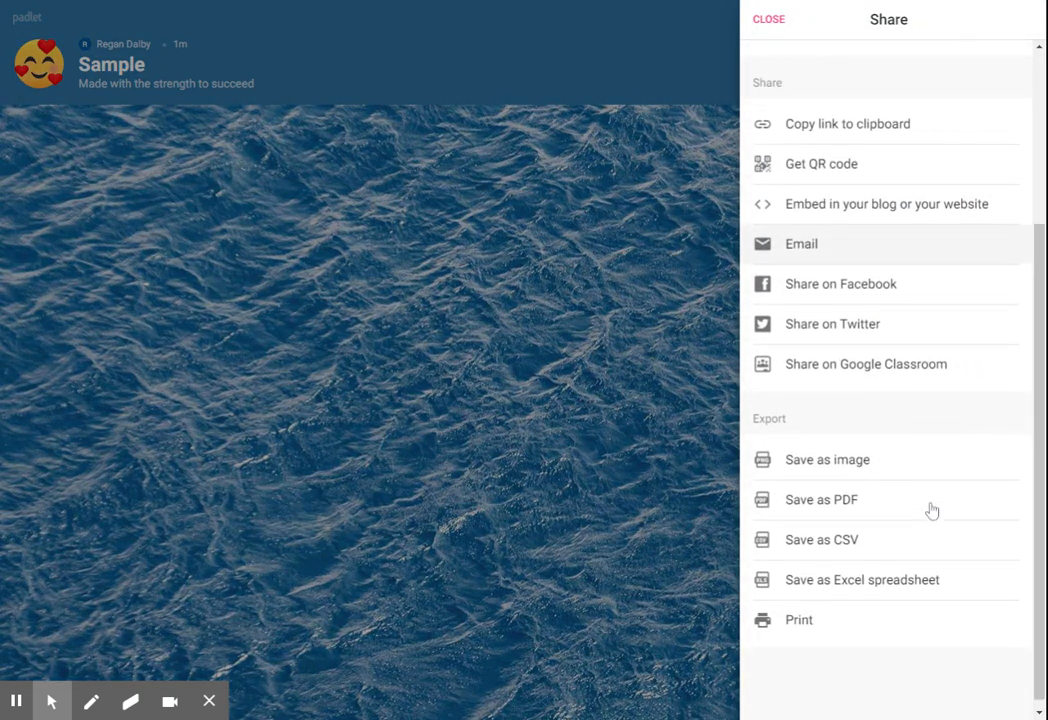
{"action": "scroll", "coordinate": [933, 516], "scroll_direction": "up", "scroll_amount": 2}
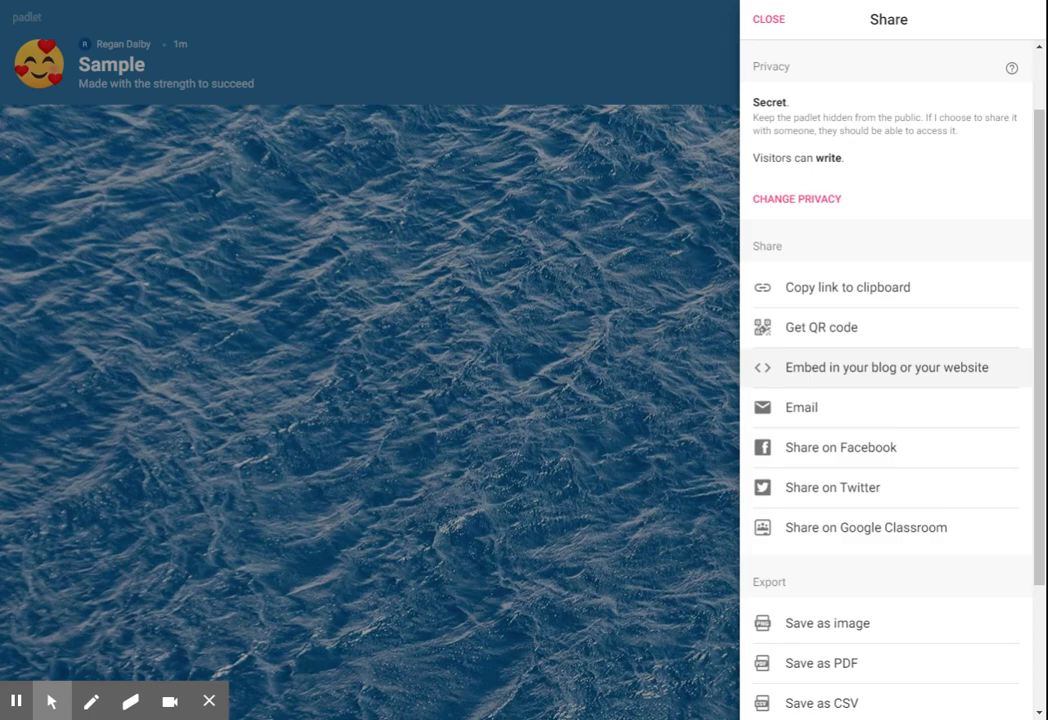
{"action": "left_click", "coordinate": [755, 21]}
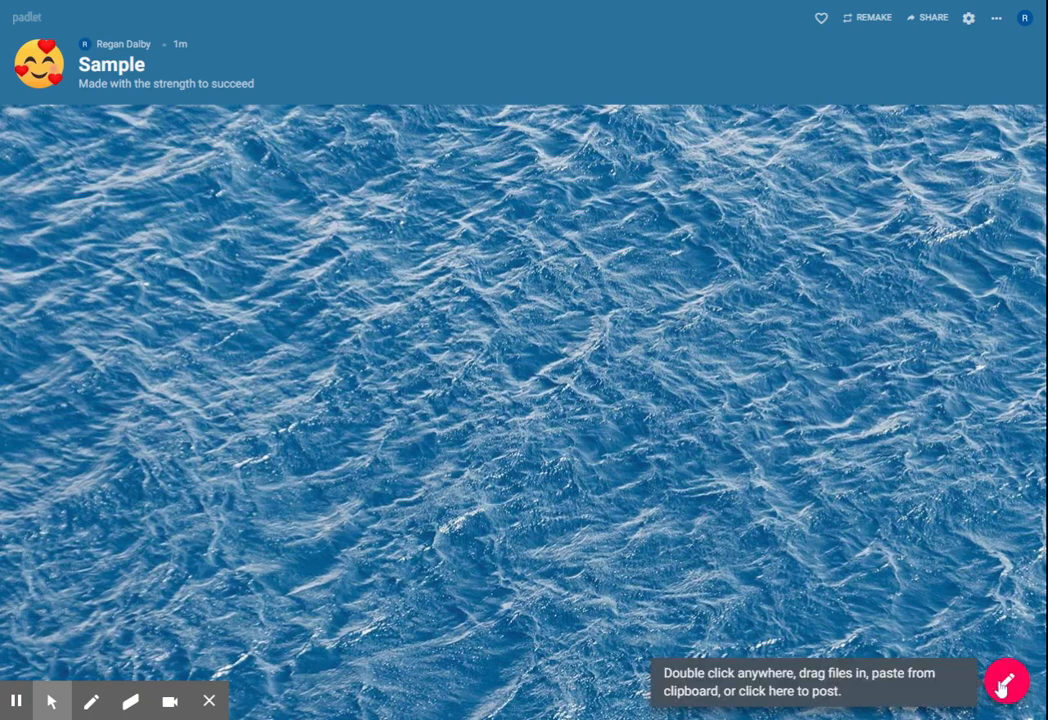
Step: Add a post on the wall titled "Group 1" with the body text "fgsdkjfhskdjlfhkjsdhf"
{"action": "double_click", "coordinate": [365, 243]}
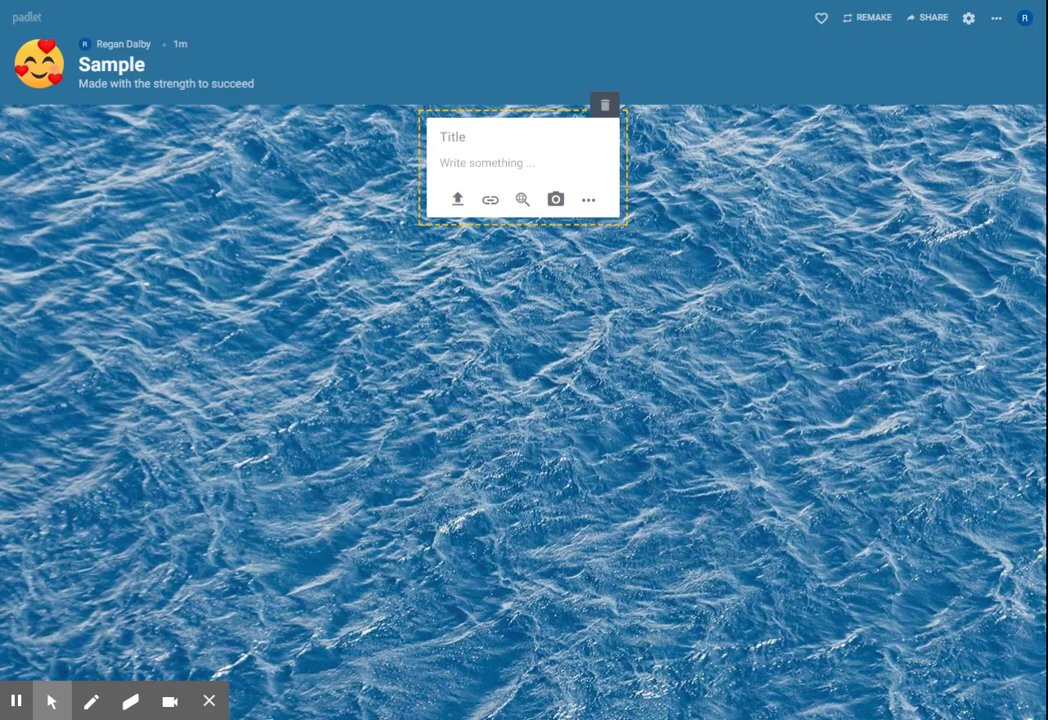
{"action": "type", "text": "Group 1"}
{"action": "left_click", "coordinate": [487, 160]}
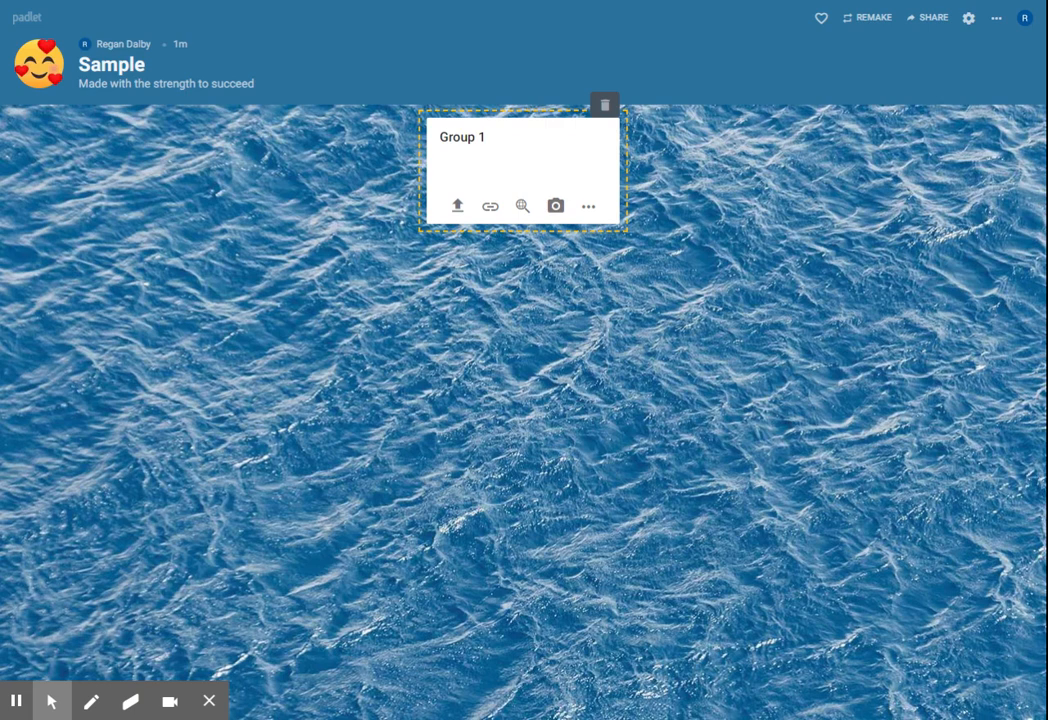
{"action": "type", "text": "fgsdkjfhskdjlfhkjsdhf"}
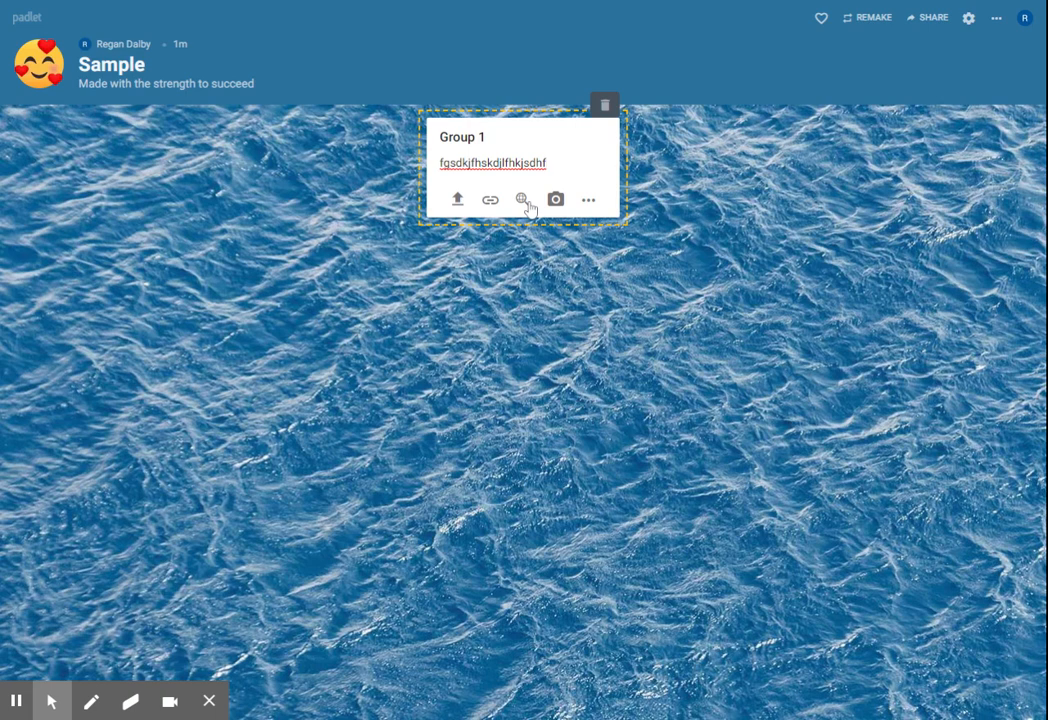
Step: View the full list of attachment types for the Group 1 post and finish editing it without an attachment
{"action": "left_click", "coordinate": [588, 200]}
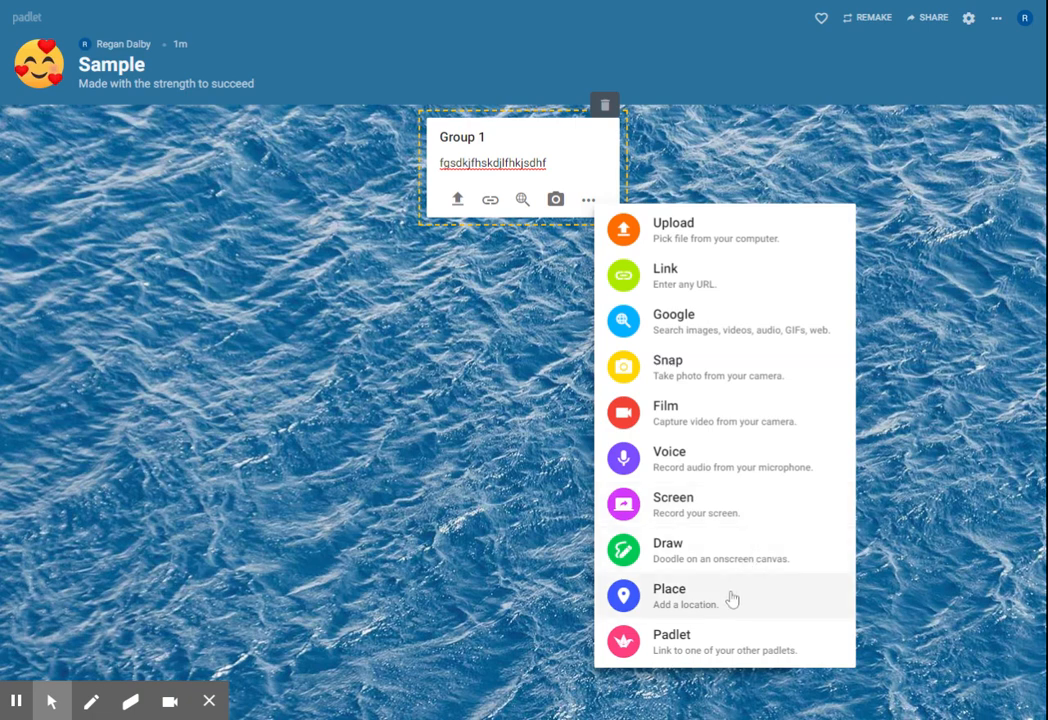
{"action": "left_click", "coordinate": [505, 504]}
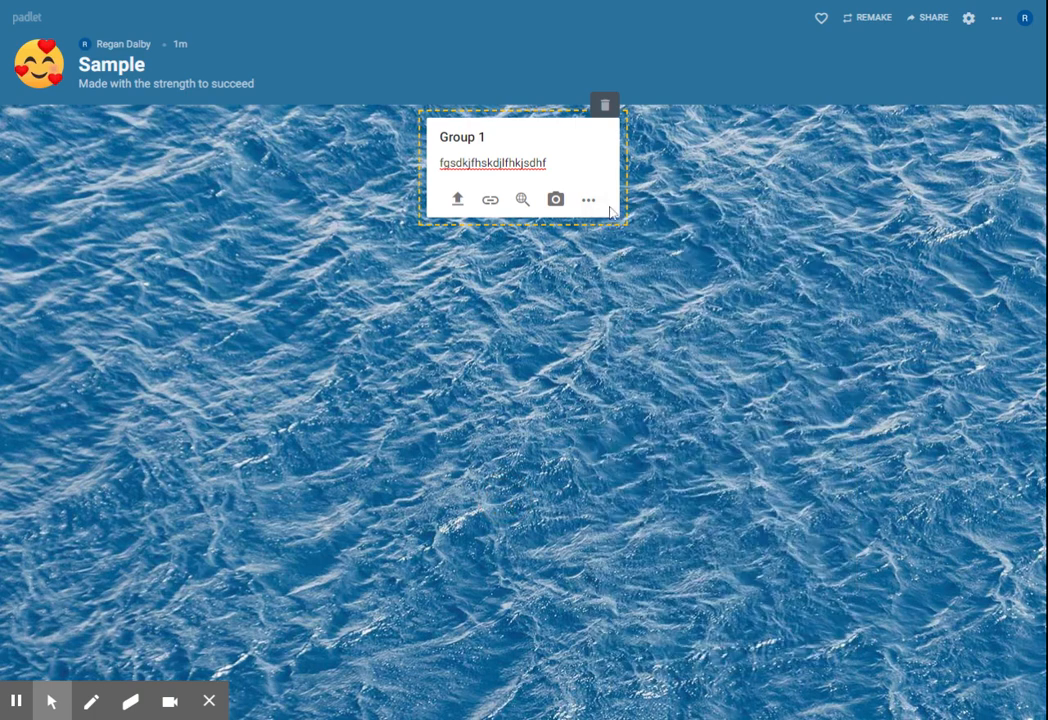
{"action": "left_click", "coordinate": [704, 370]}
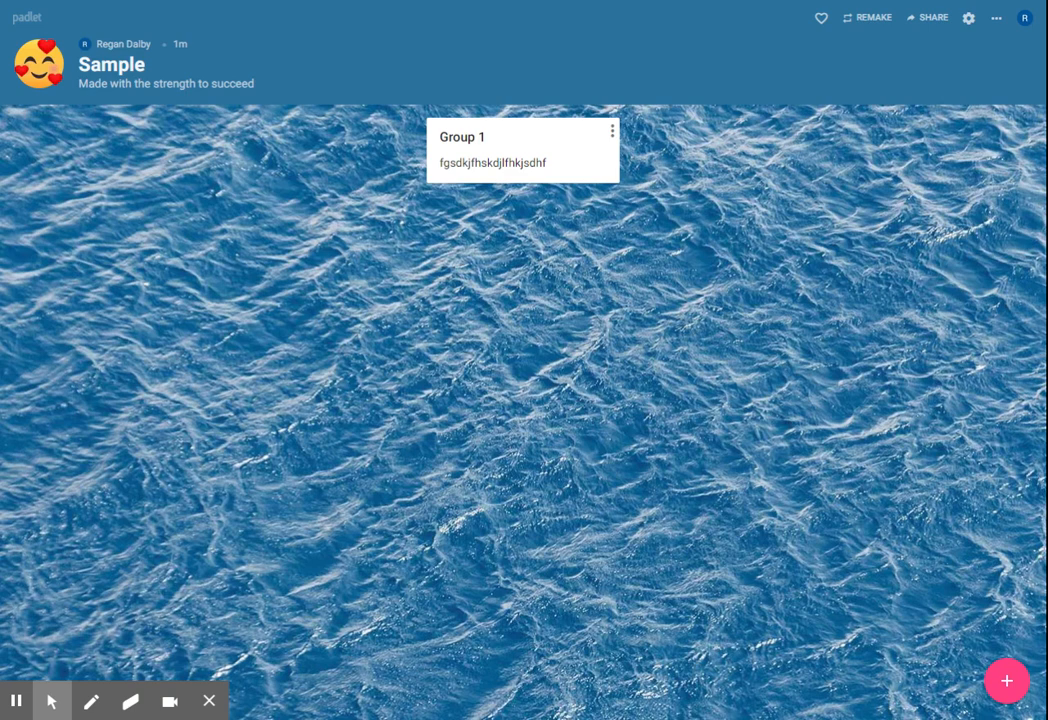
Step: Start a second blank post and try moving the Group 1 post to the other side of it
{"action": "left_click", "coordinate": [1007, 680]}
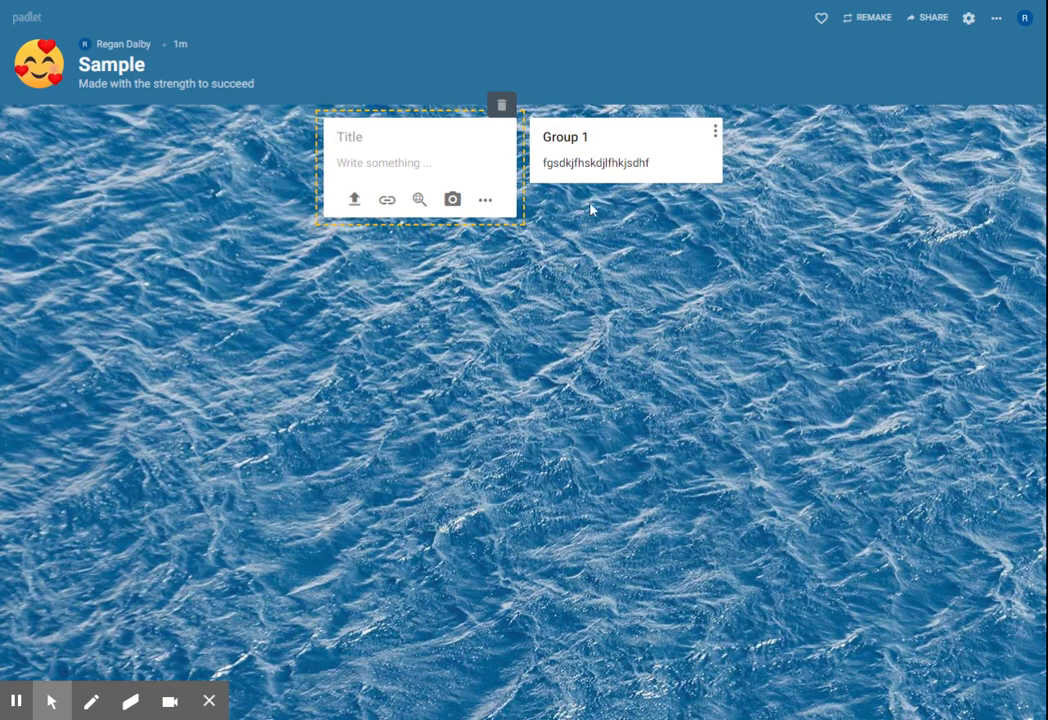
{"action": "left_click_drag", "start_coordinate": [638, 150], "coordinate": [185, 228]}
{"action": "left_click", "coordinate": [748, 217]}
{"action": "left_click", "coordinate": [996, 18]}
{"action": "left_click", "coordinate": [668, 126]}
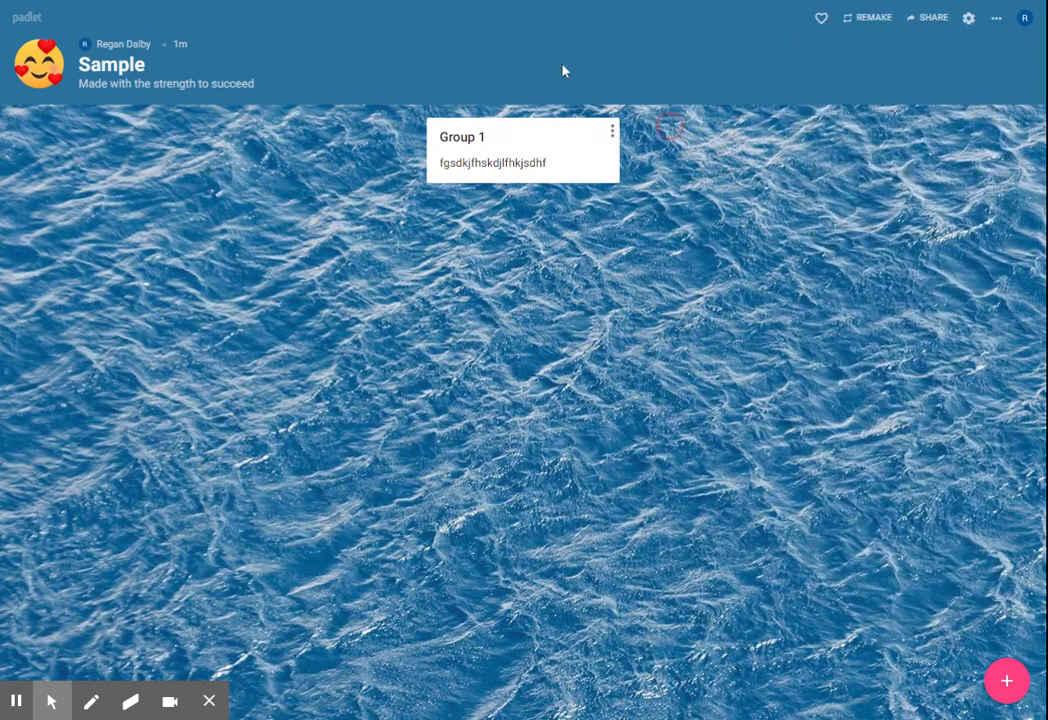
Step: Return to the padlet dashboard and open the padlet "The Crucible"
{"action": "left_click", "coordinate": [18, 22]}
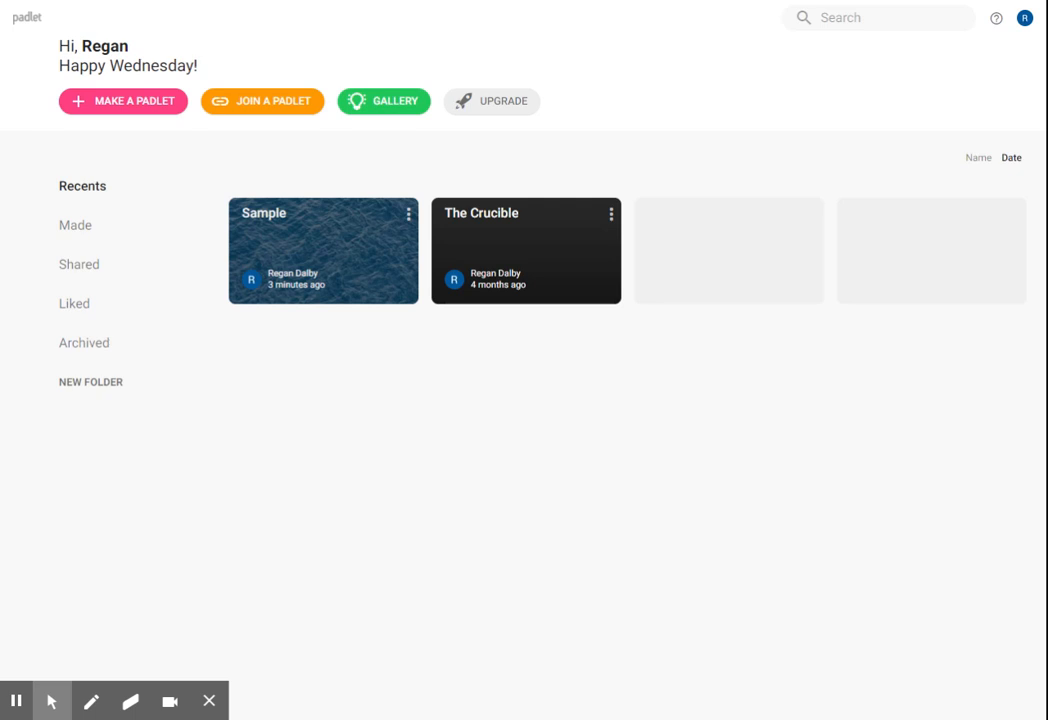
{"action": "left_click", "coordinate": [510, 258]}
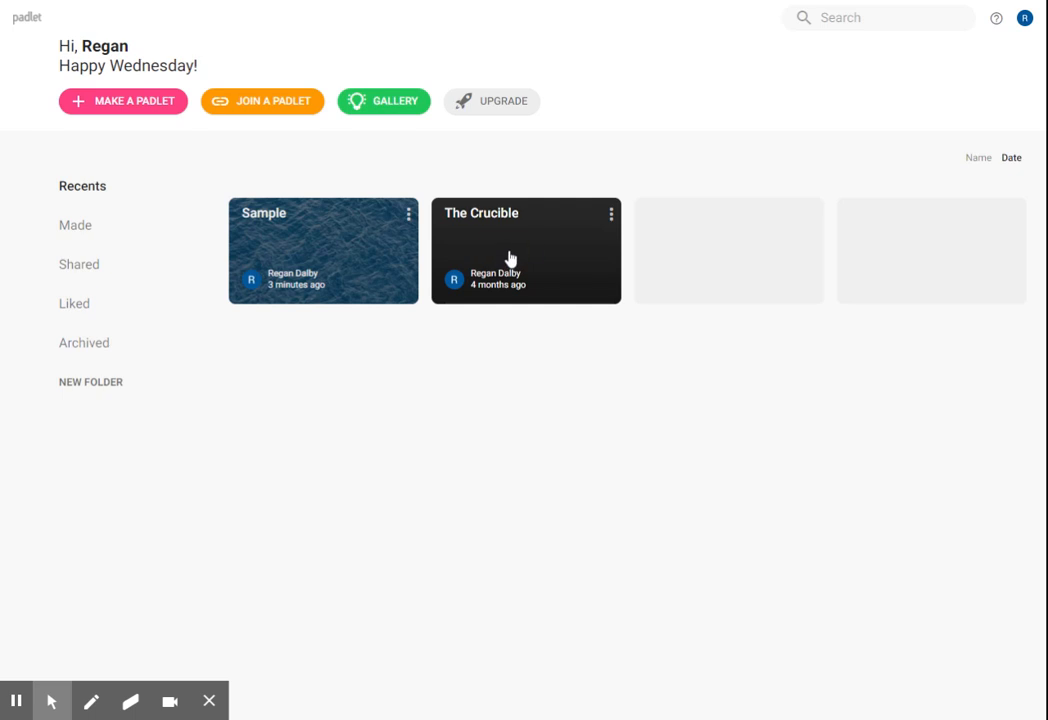